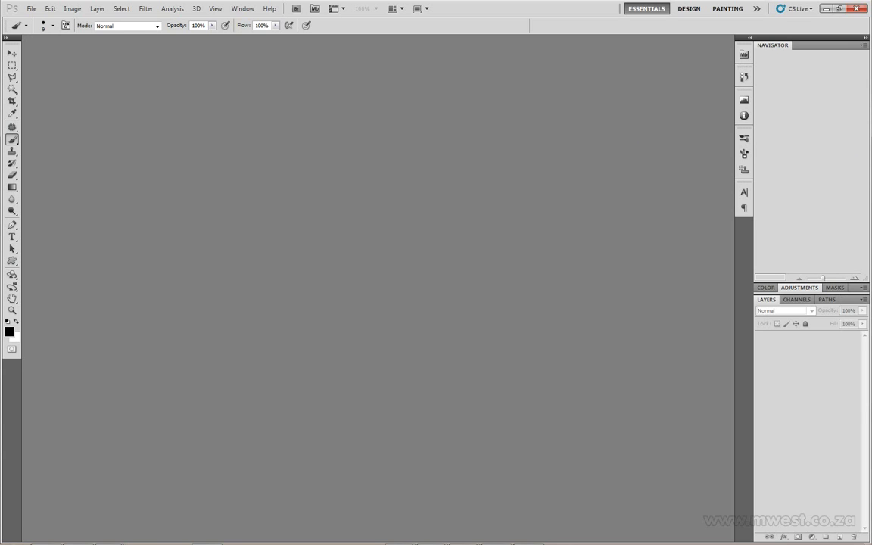
Open Levels 1.JPG, Levels 2.JPG and Levels 3.JPG as separate tabs, ending on the red flower photo.
drag(871, 125, 343, 152)
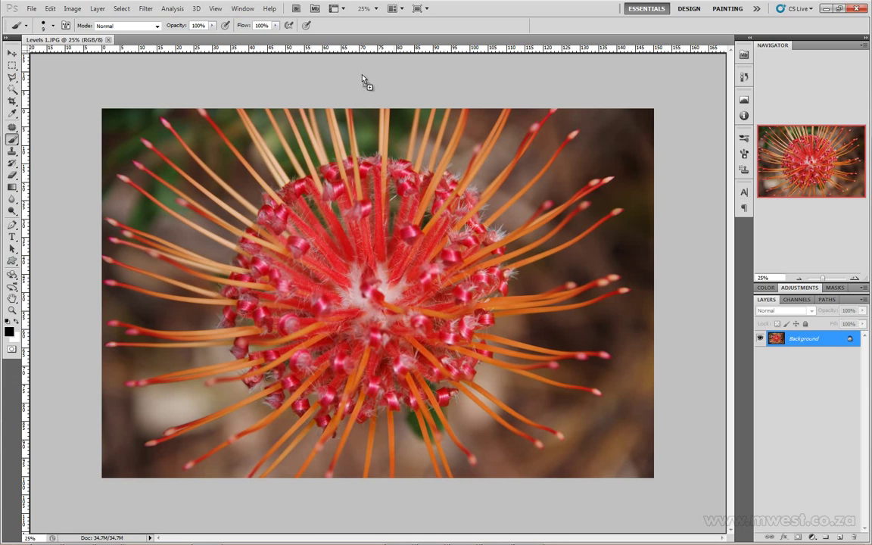
drag(190, 57, 173, 47)
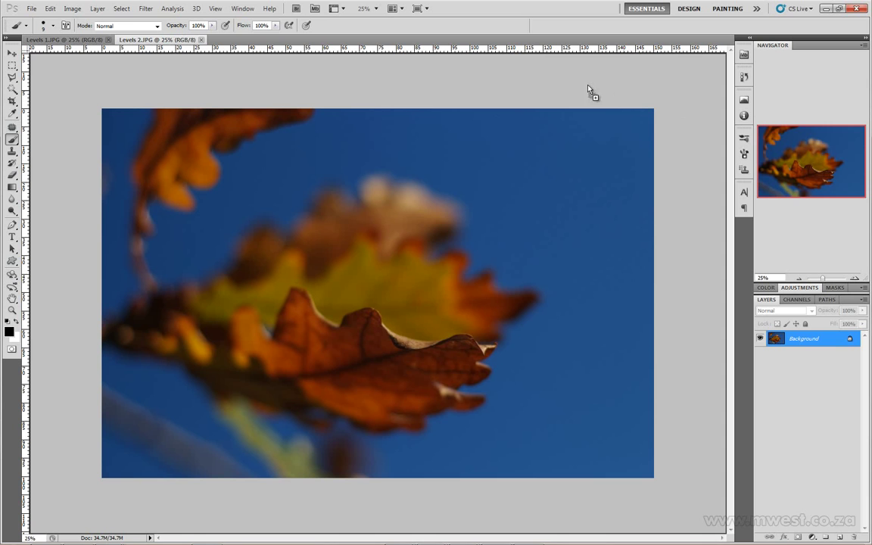
drag(364, 56, 274, 40)
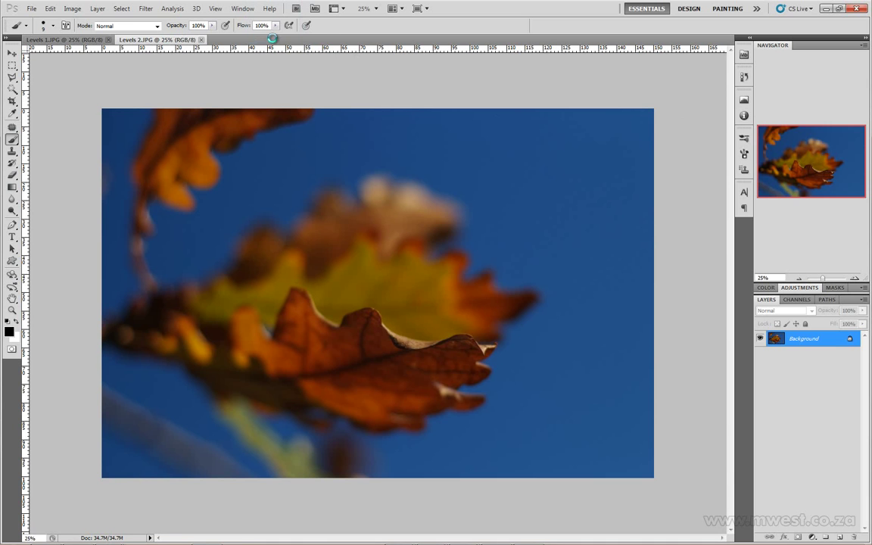
click(158, 41)
click(81, 39)
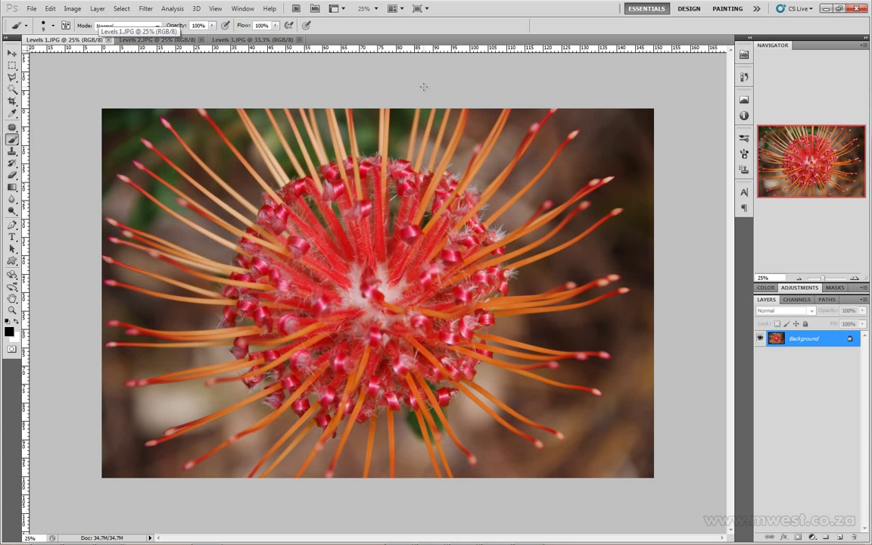
key(ctrl+l)
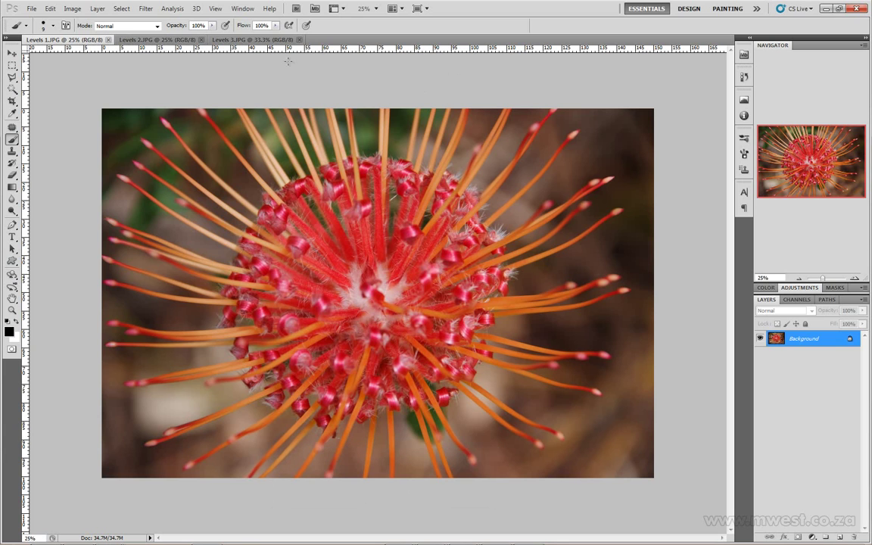
click(74, 10)
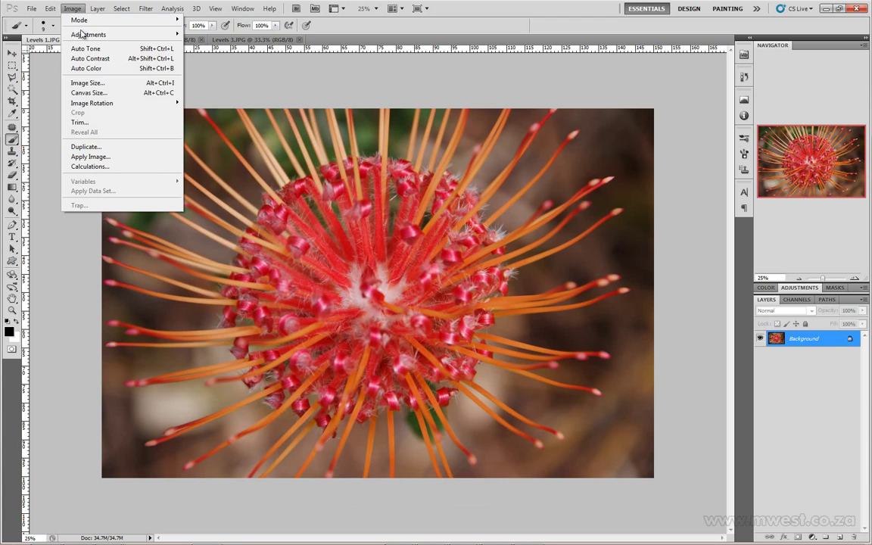
mouse_move(79, 34)
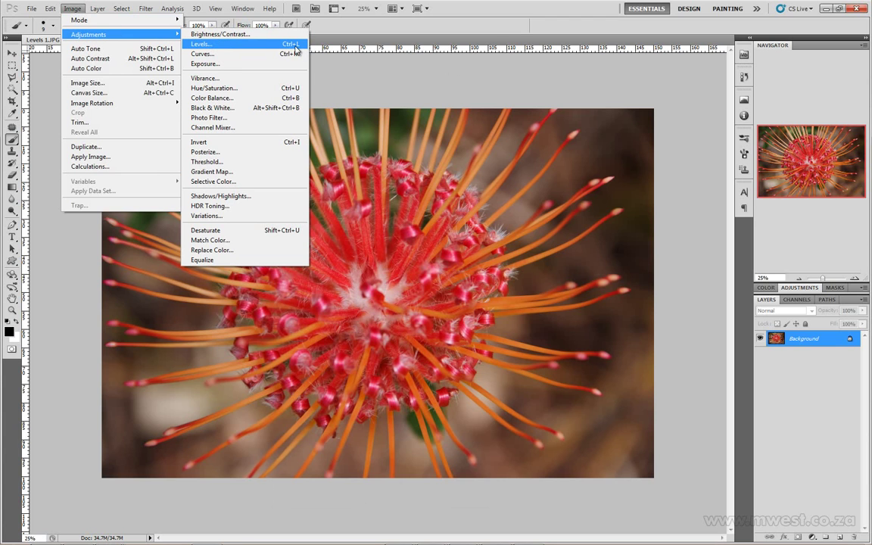
click(616, 71)
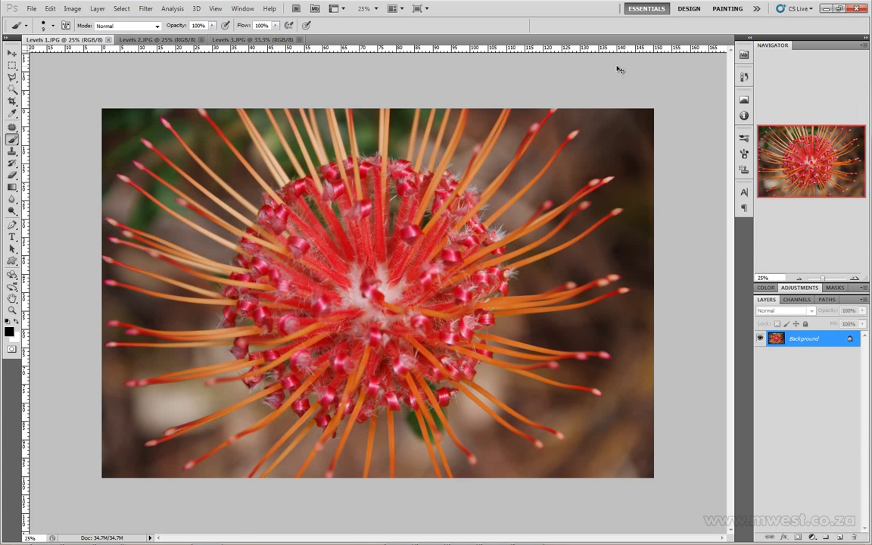
Check the flower photo's Levels histogram with Ctrl+L and cancel without changes.
key(ctrl+l)
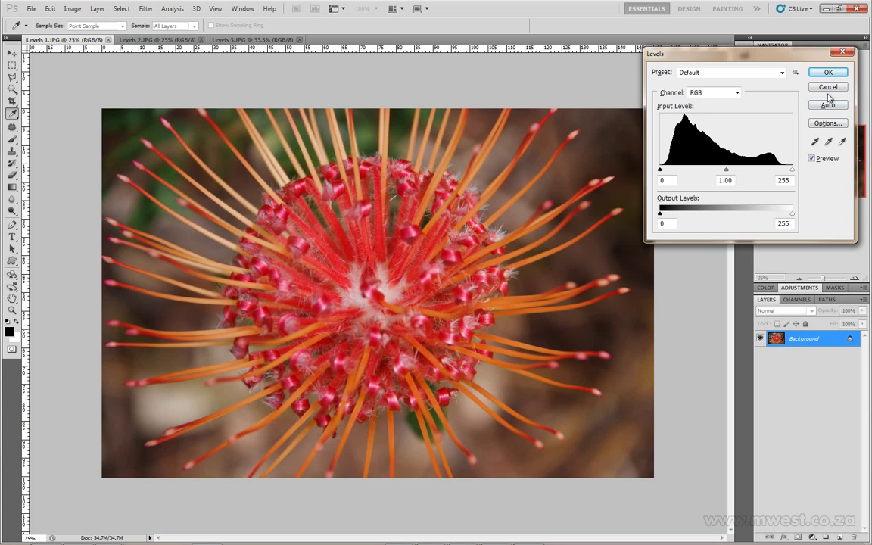
key(Escape)
key(b)
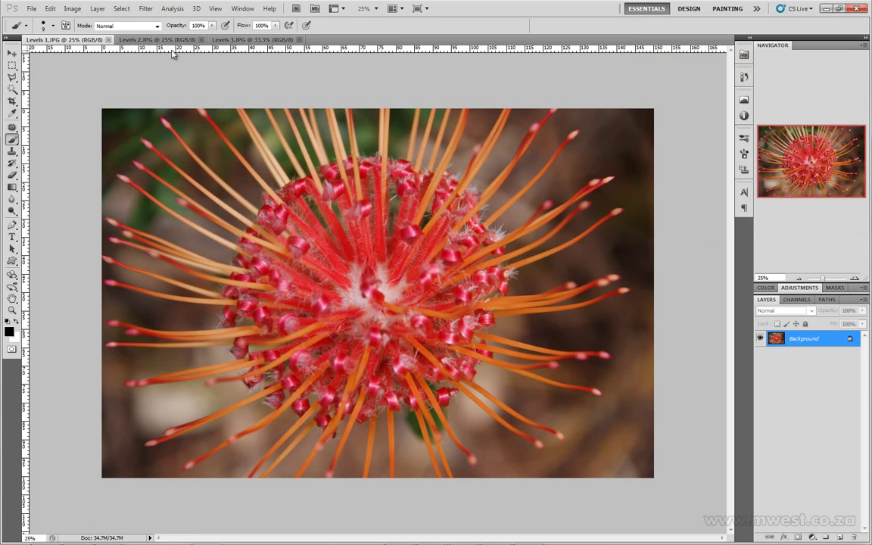
Check the leaf photo's Levels histogram, cancel unchanged, then bring up the beach sand photo.
click(142, 38)
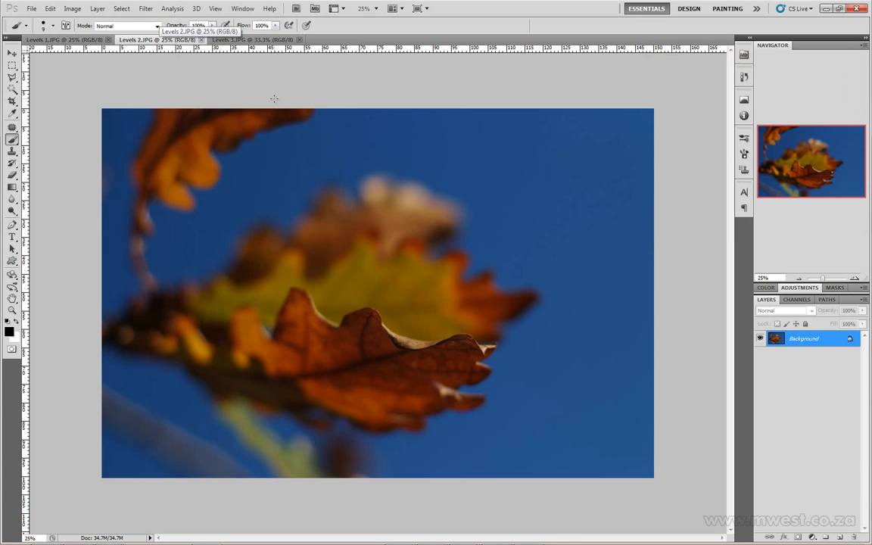
key(ctrl+l)
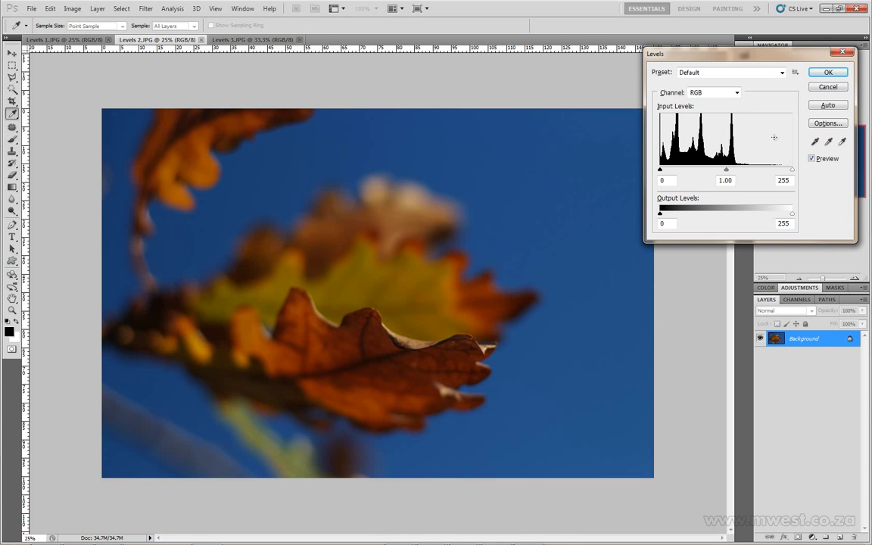
click(827, 87)
key(b)
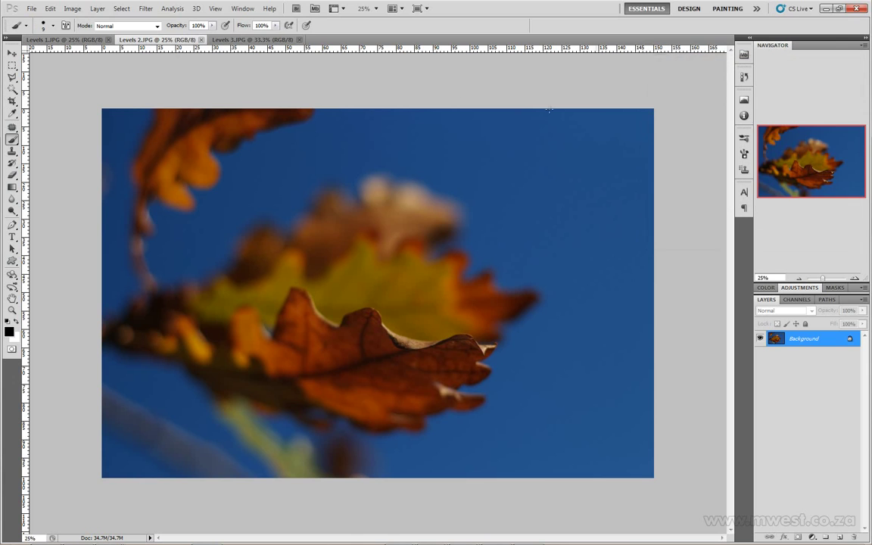
click(247, 39)
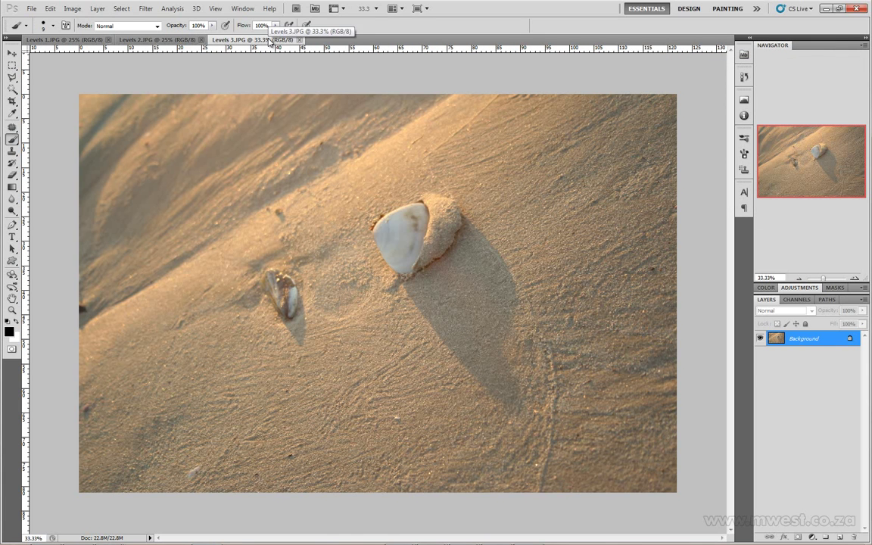
Open Levels on Levels 3.JPG, with input levels still at 0, 1.00 and 255.
key(ctrl+l)
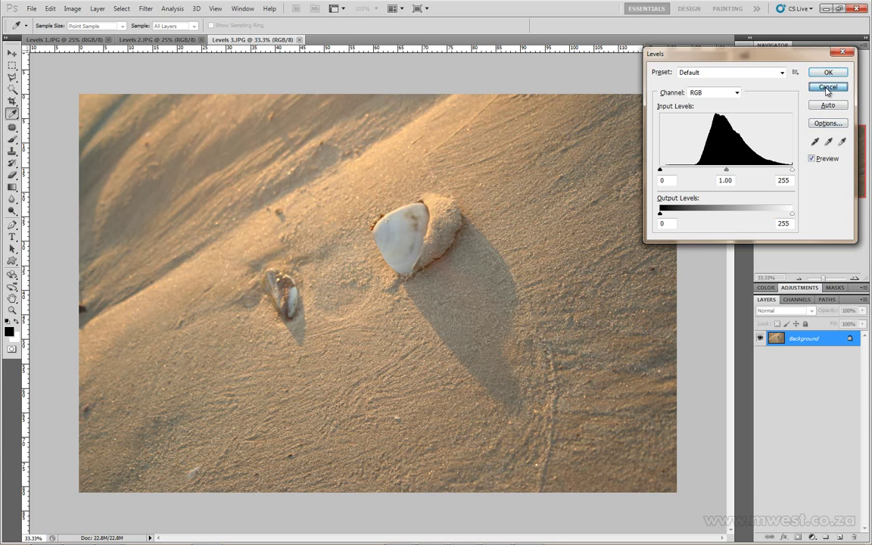
click(827, 87)
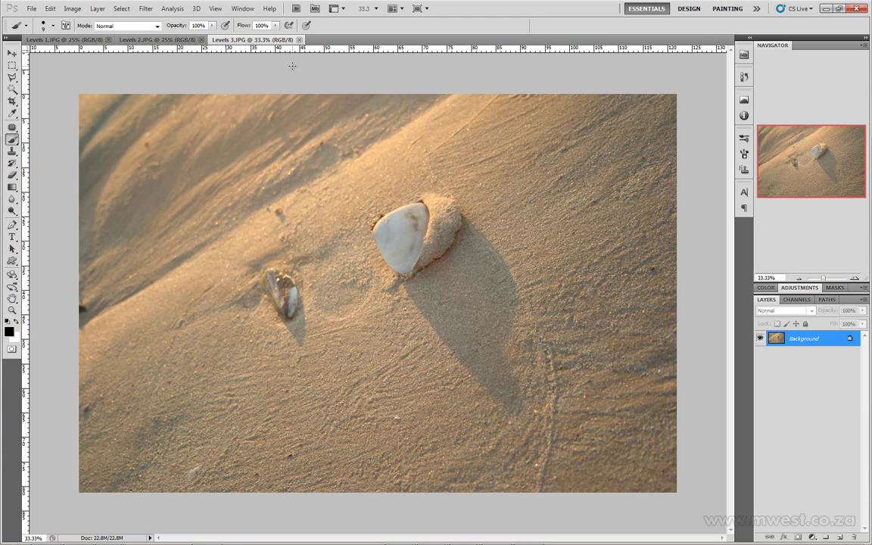
key(ctrl+l)
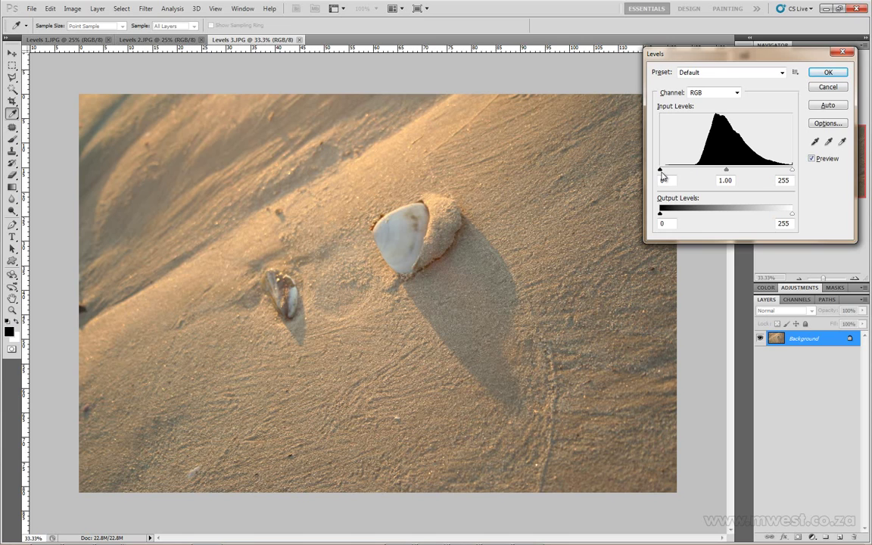
Set the sand photo's black input to 105 and midtone to 1.42, comparing against the original.
drag(660, 169, 701, 175)
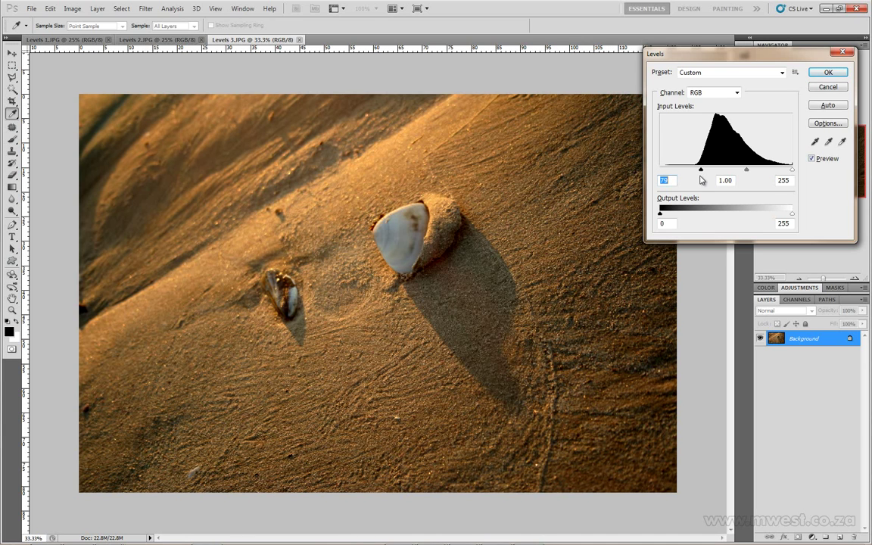
click(812, 159)
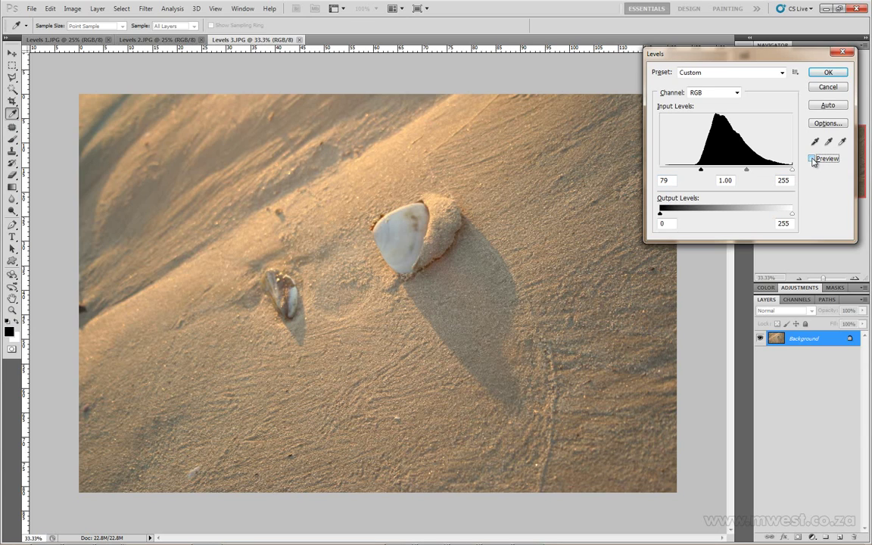
click(812, 159)
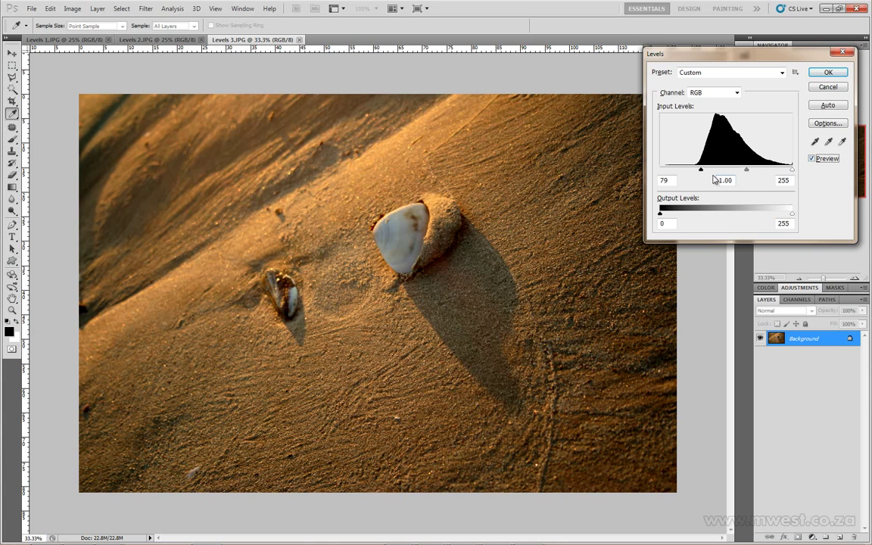
drag(701, 173, 709, 171)
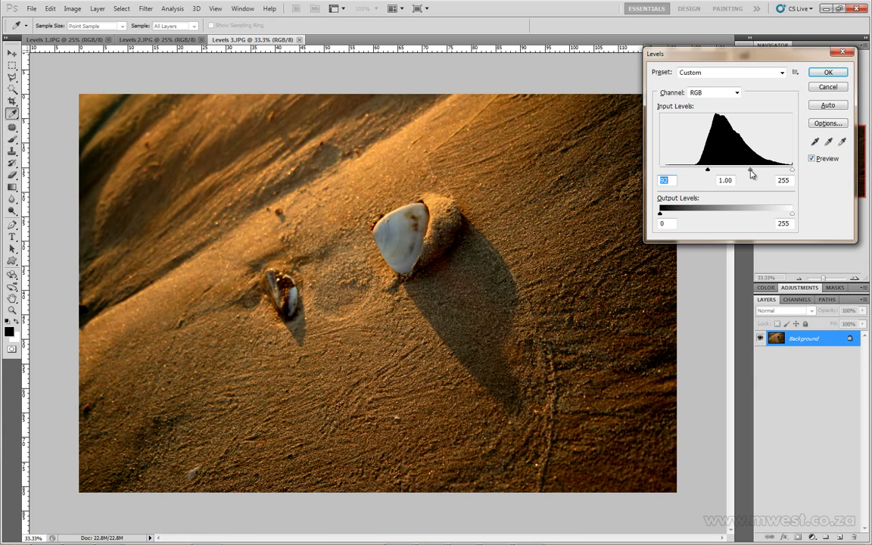
drag(749, 174, 741, 176)
drag(707, 169, 715, 173)
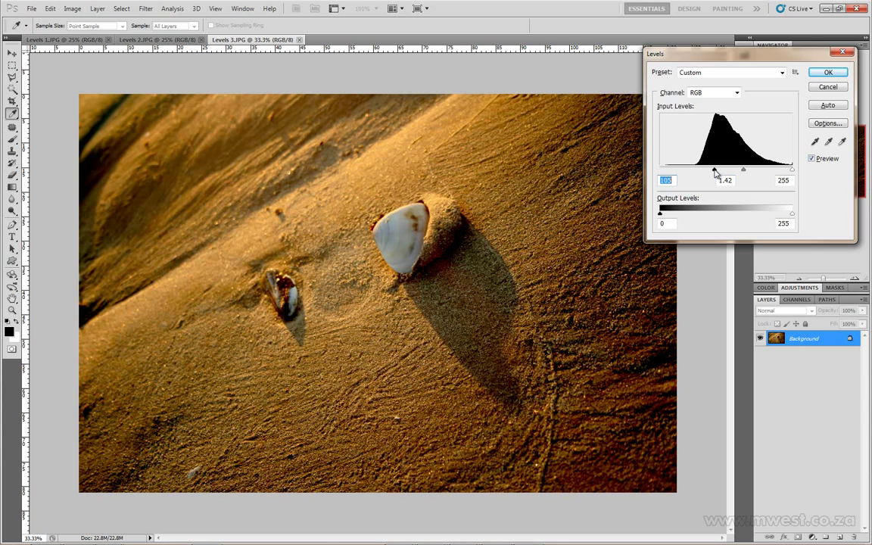
Compare once more with Preview, apply the sand Levels adjustment, and show the leaf photo.
click(812, 159)
click(811, 159)
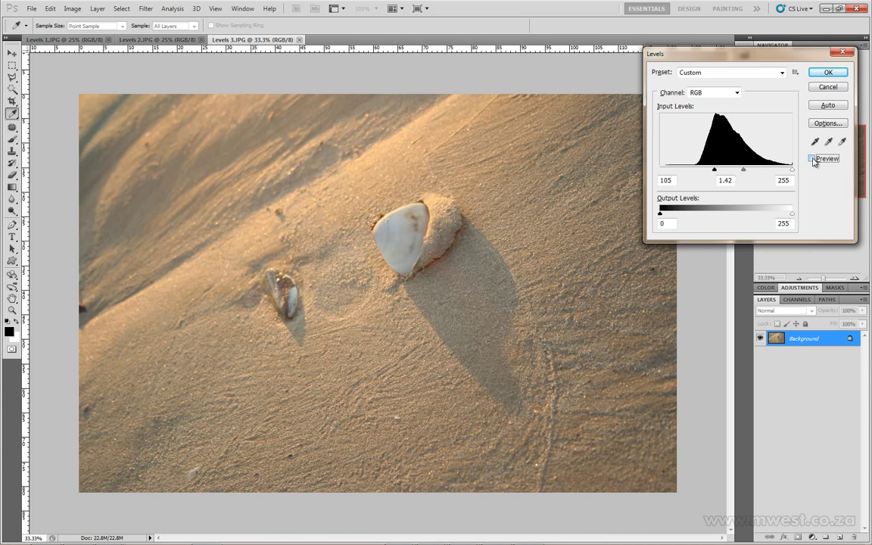
click(812, 159)
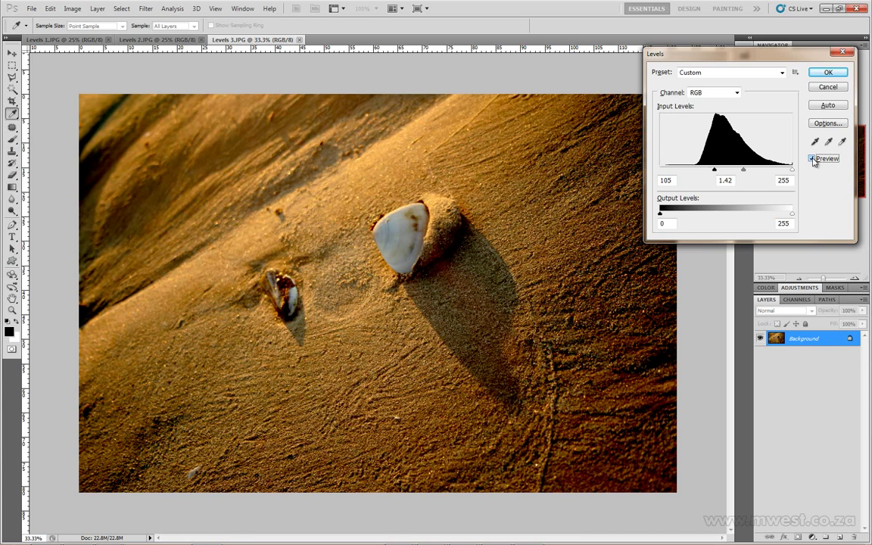
click(827, 73)
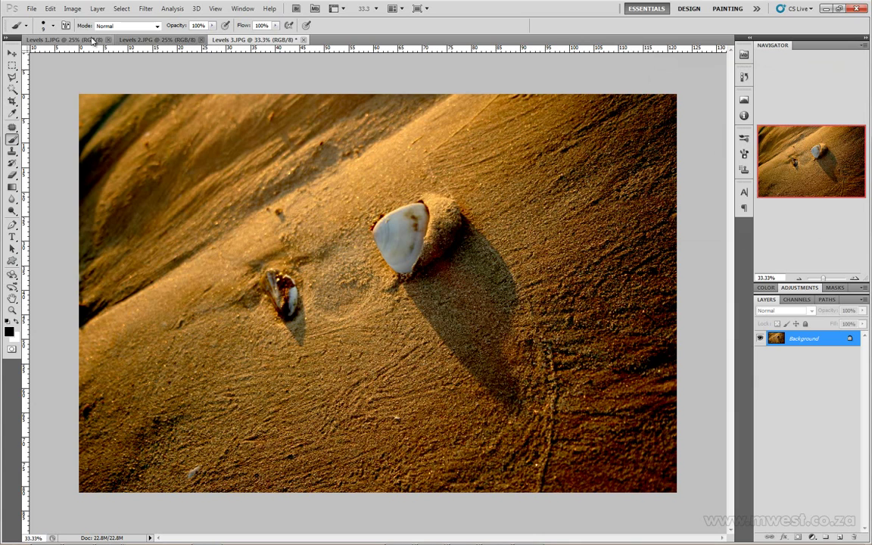
click(153, 41)
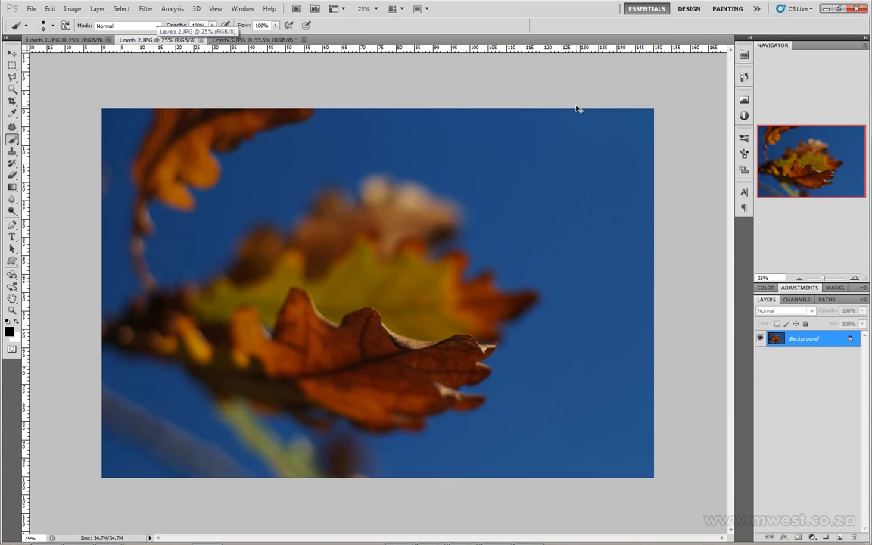
Open Levels on the leaf photo, lower the white input to 168, and compare with the original.
key(ctrl+l)
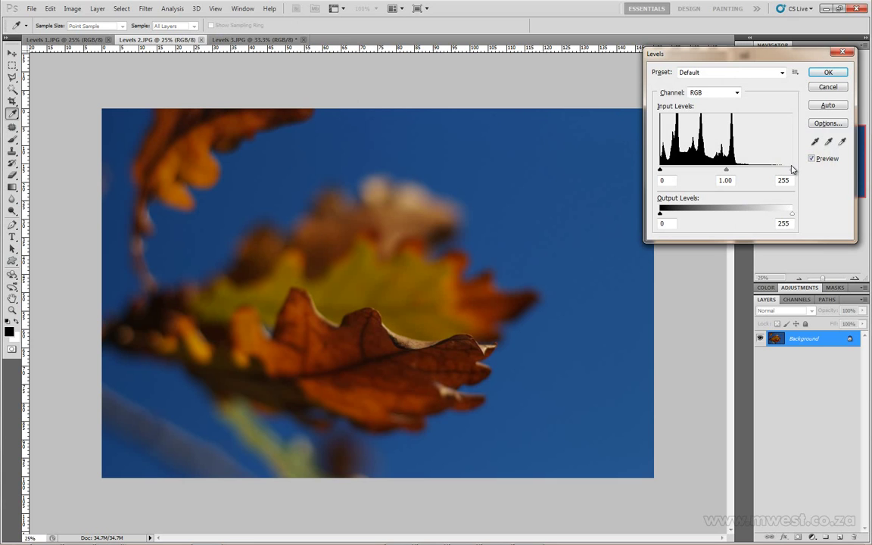
drag(791, 168, 746, 171)
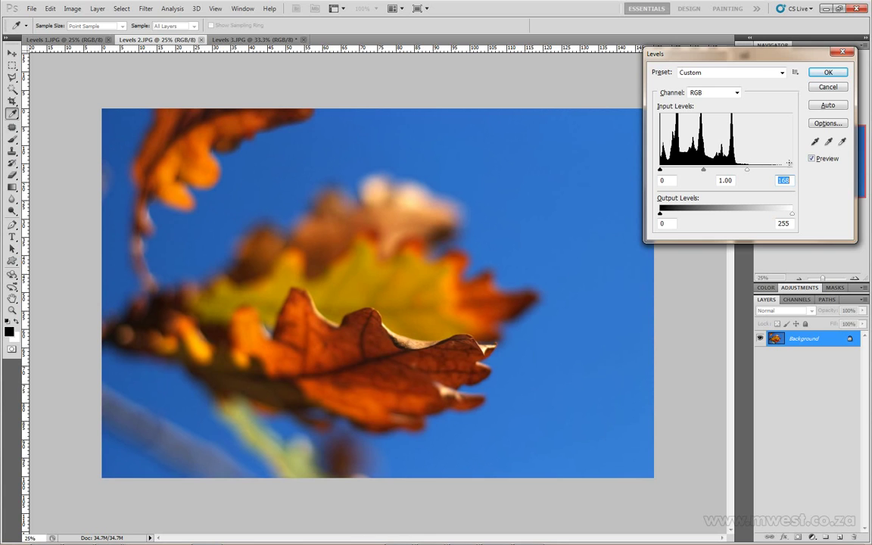
click(813, 158)
click(813, 159)
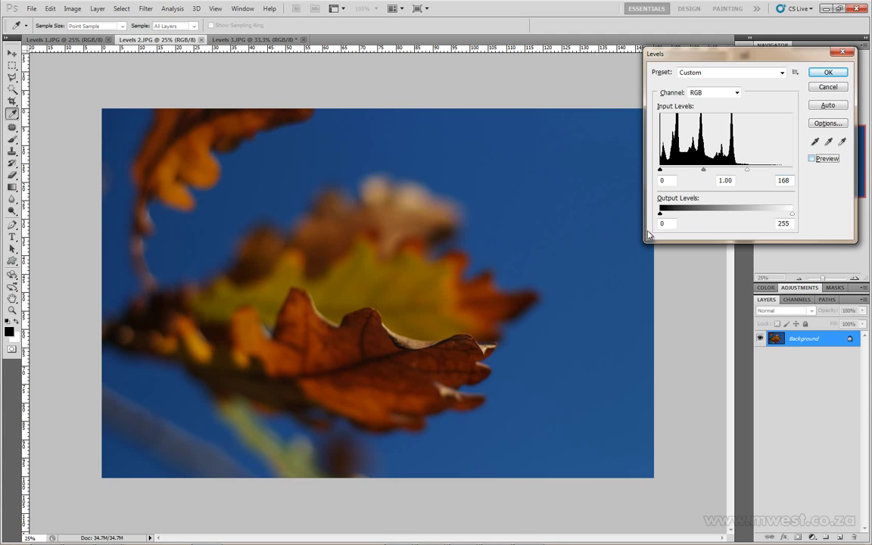
click(813, 159)
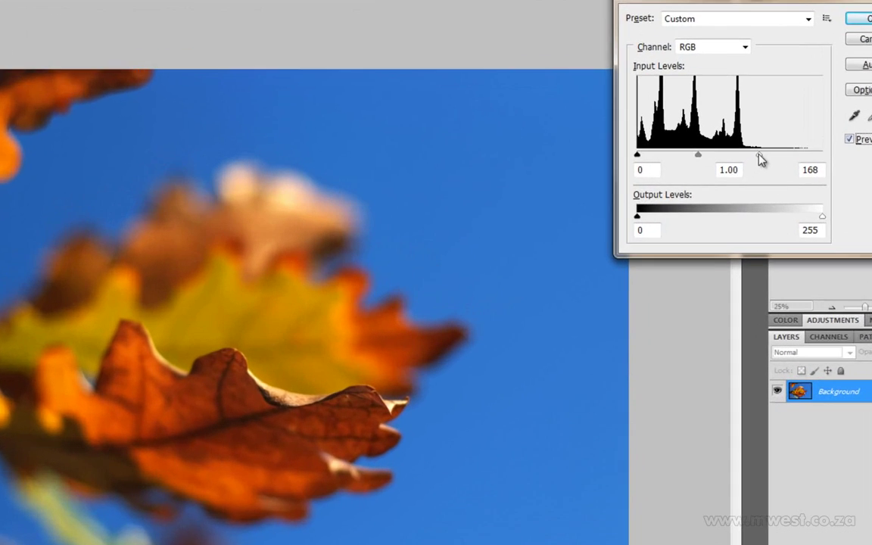
Push the leaf's white input further left, settle it at 163, and compare with Preview.
drag(760, 159, 719, 144)
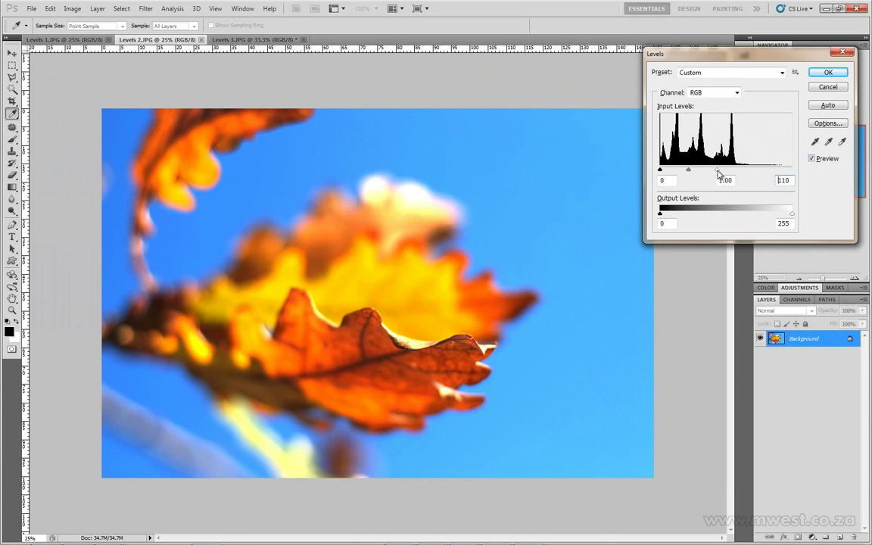
drag(717, 170, 744, 173)
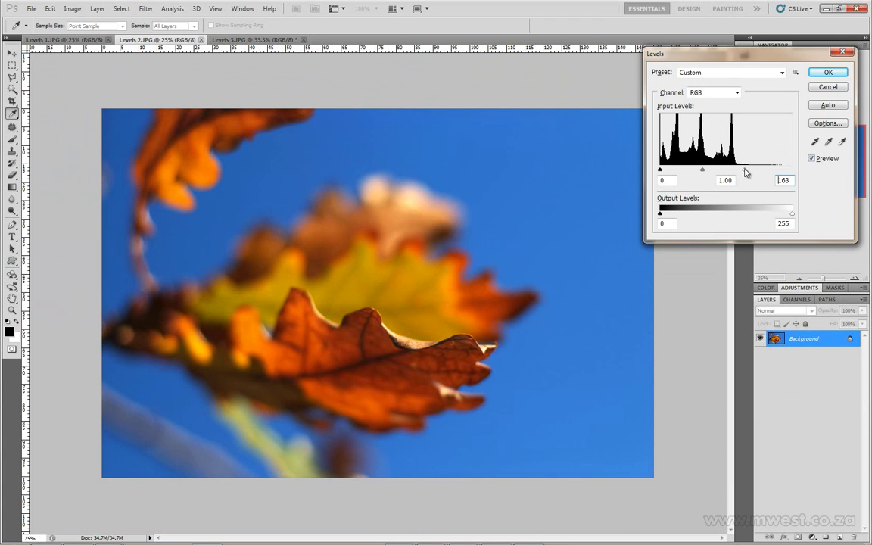
click(812, 159)
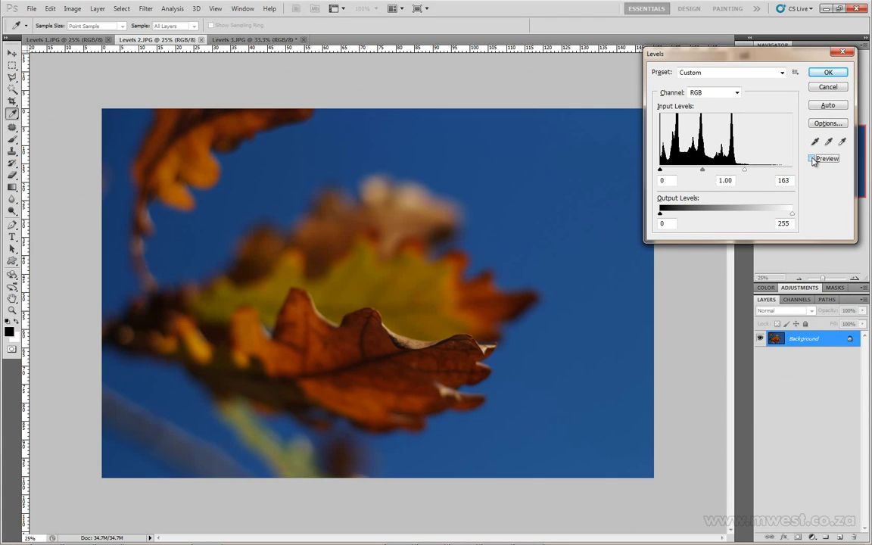
click(811, 159)
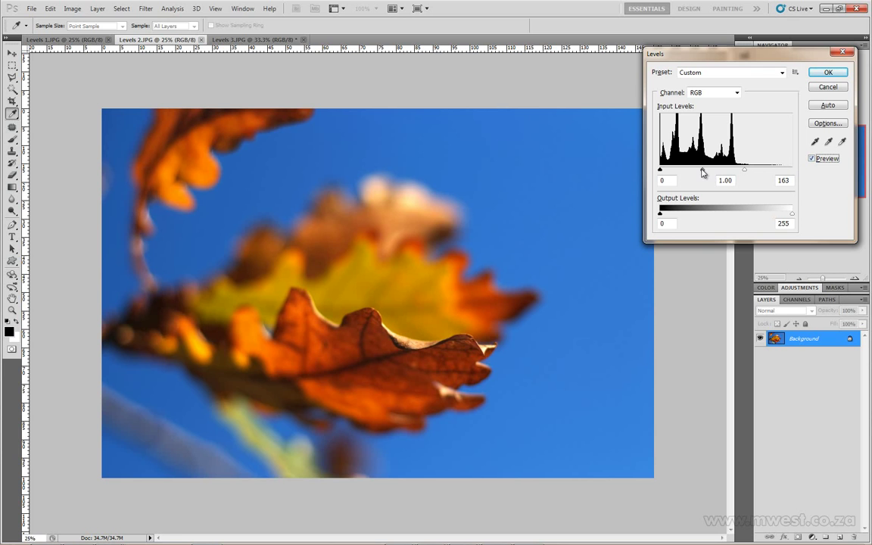
Set the leaf's black input to 37 and midtones to 1.42, comparing with the original colours.
drag(702, 172, 682, 178)
click(812, 158)
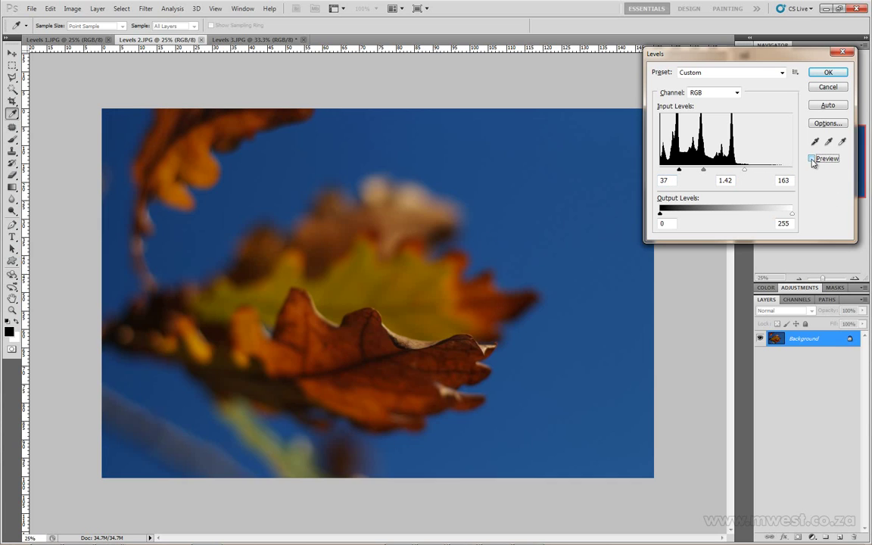
click(811, 159)
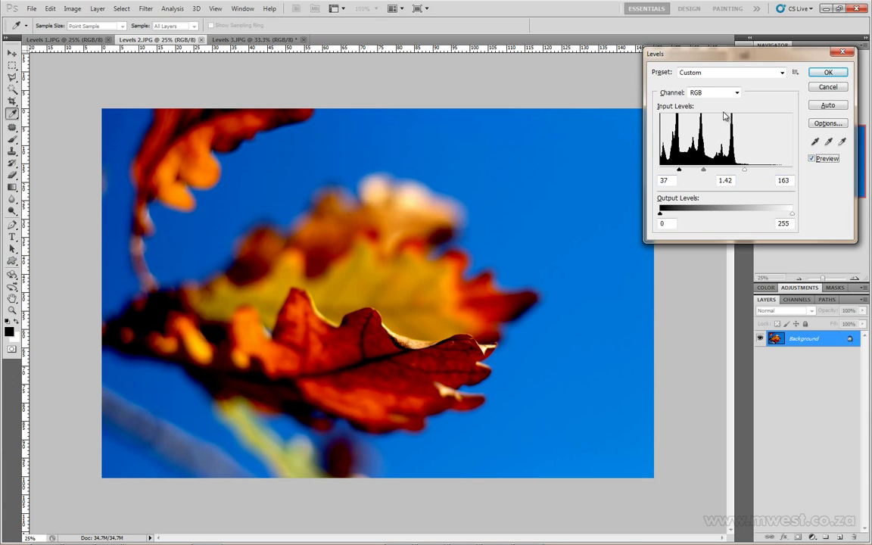
Apply the leaf's Levels adjustment, then open Levels on the red flower photo at defaults.
click(836, 76)
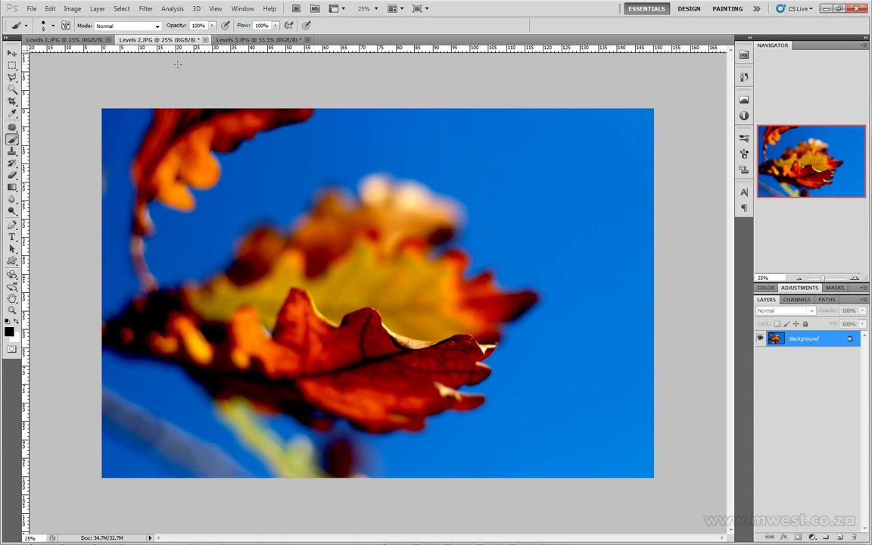
click(68, 40)
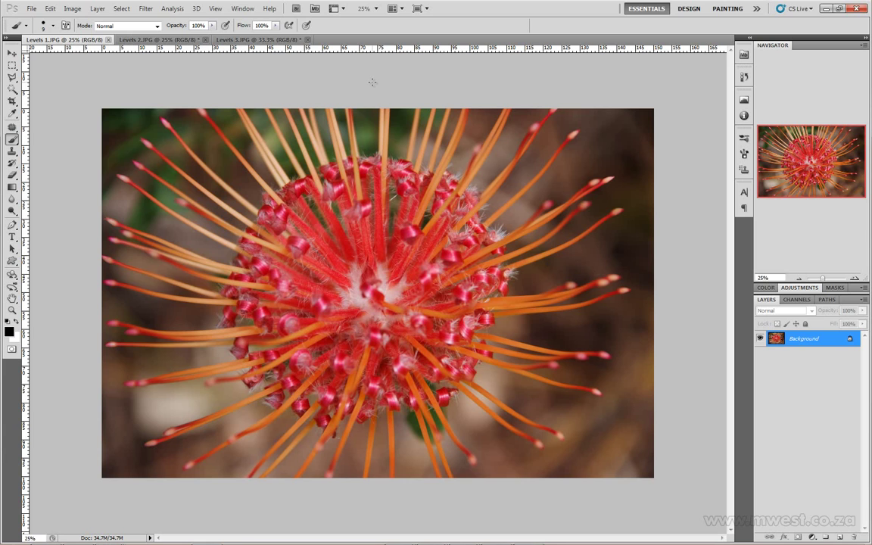
key(ctrl+l)
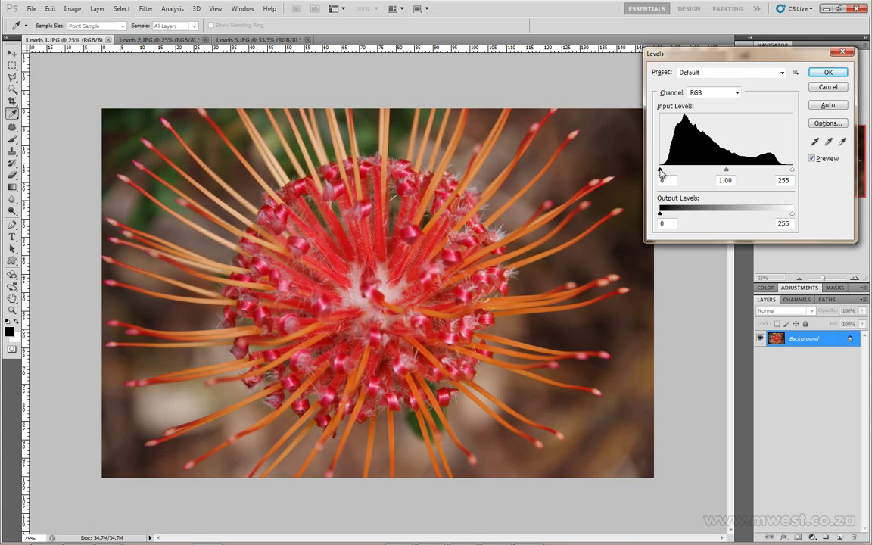
Set the flower photo's Levels inputs to 43 black, 239 white and 1.41 midtones.
drag(661, 173, 674, 175)
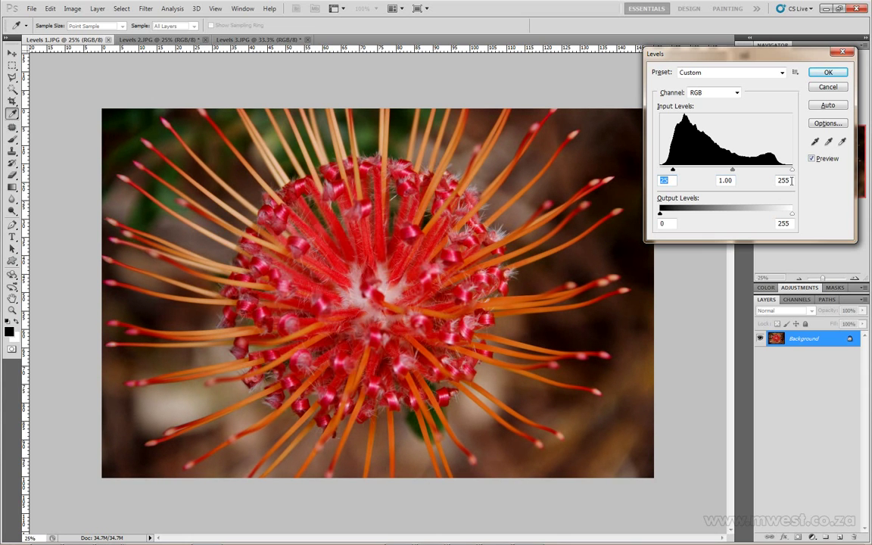
mouse_move(794, 176)
mouse_down()
mouse_move(749, 171)
mouse_move(784, 174)
mouse_up()
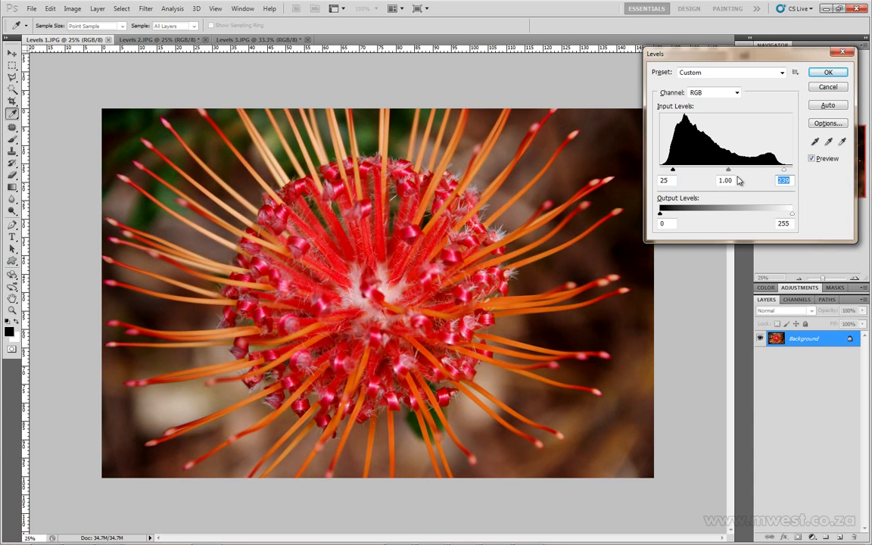
drag(728, 173, 683, 175)
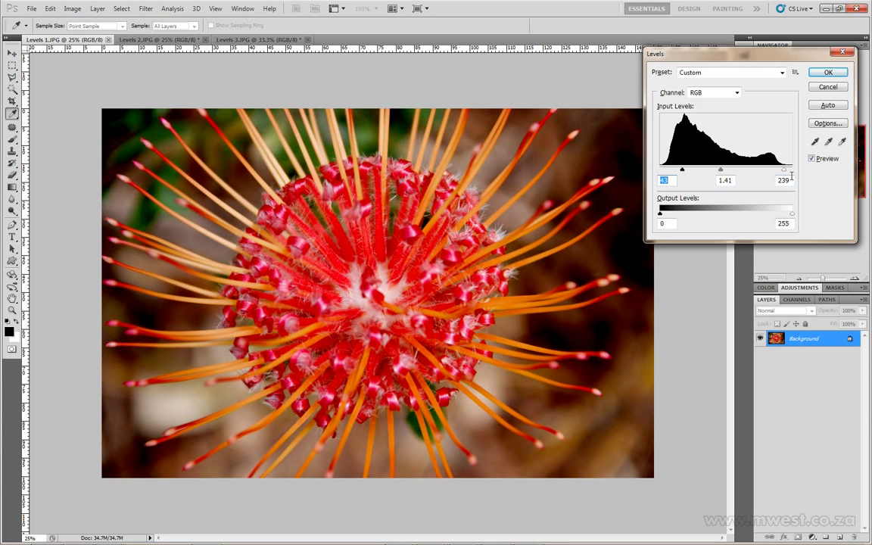
Compare the flower against the original twice, then apply the 43, 1.41, 239 Levels adjustment.
click(812, 159)
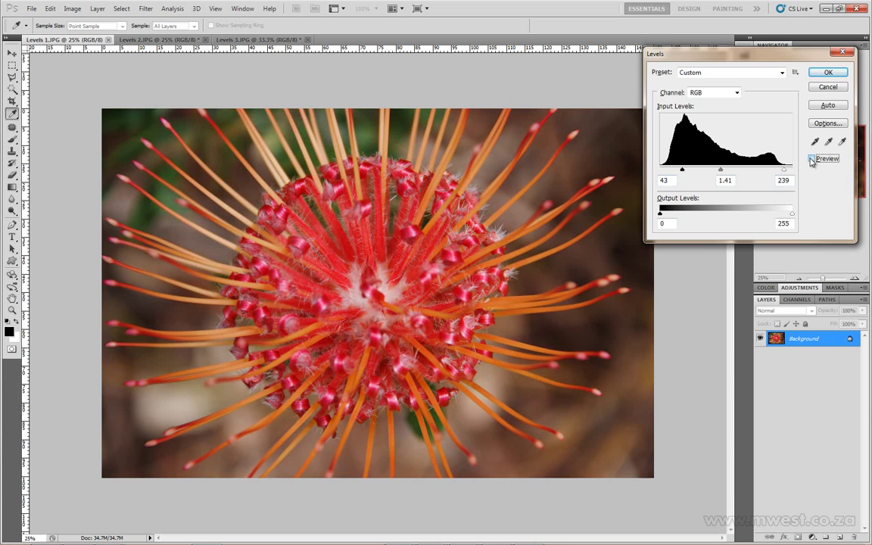
click(811, 159)
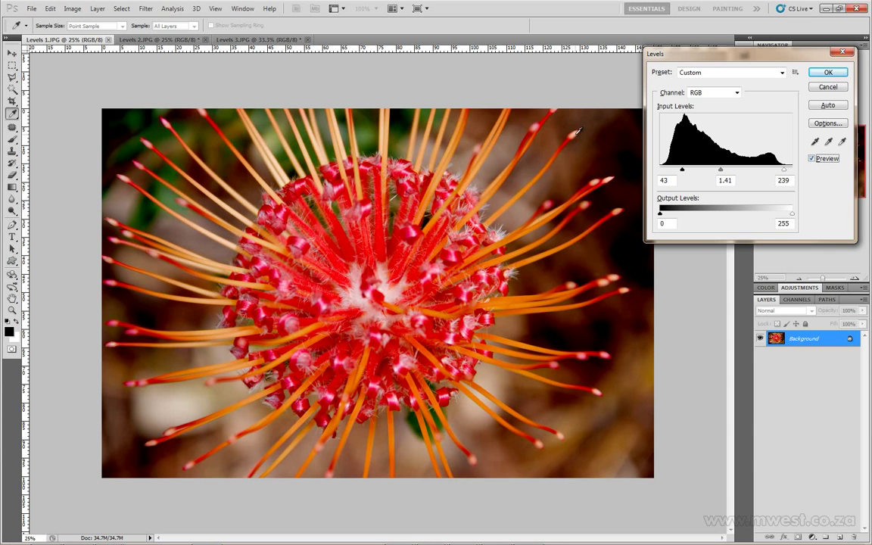
click(812, 159)
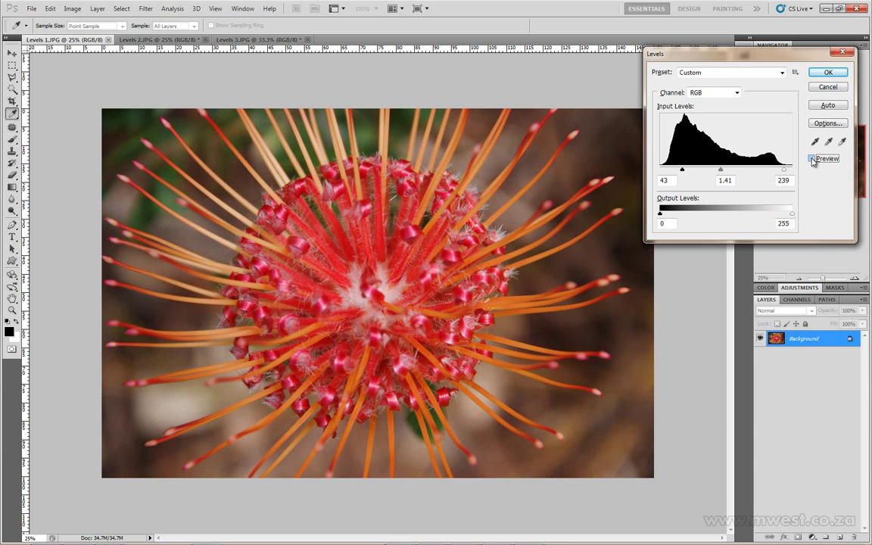
click(813, 159)
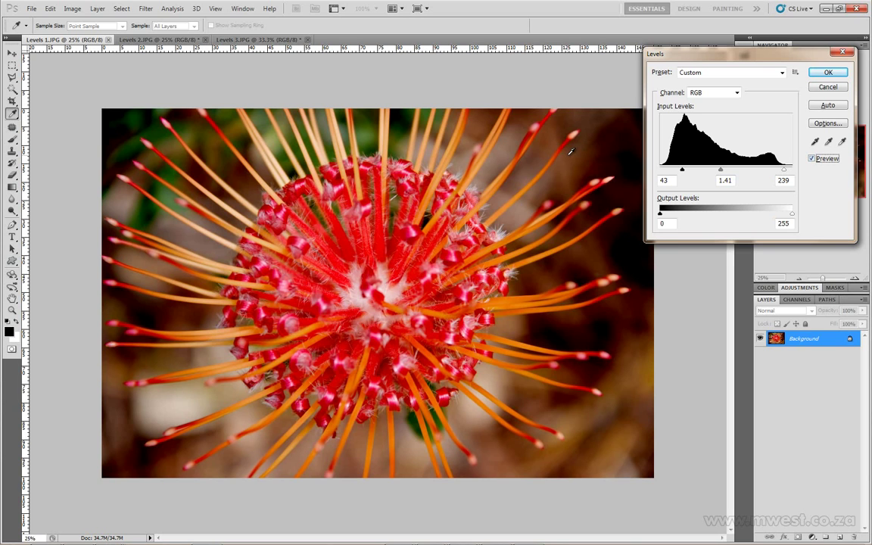
click(828, 73)
key(b)
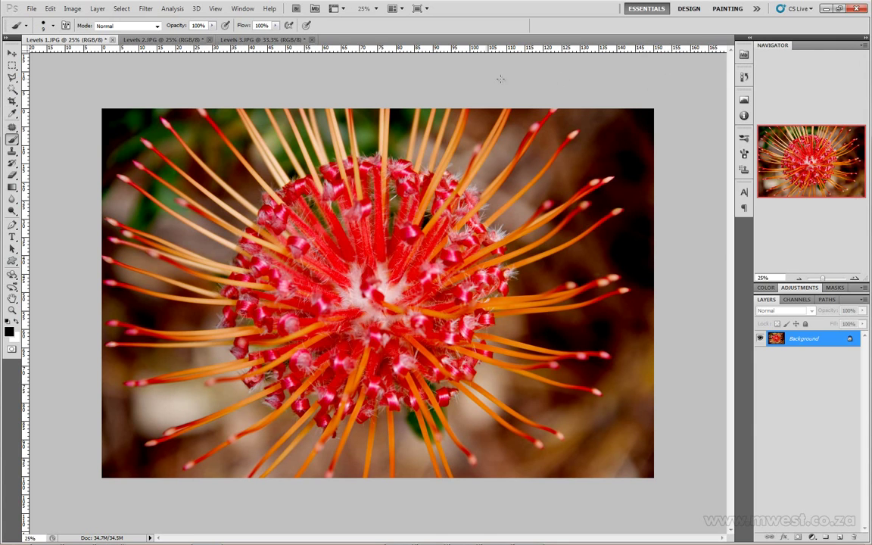
click(160, 40)
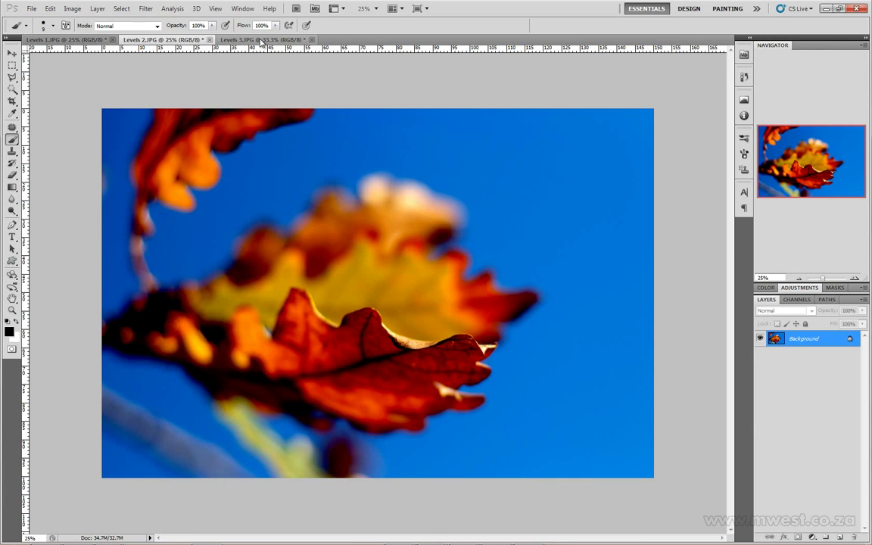
click(261, 39)
click(171, 40)
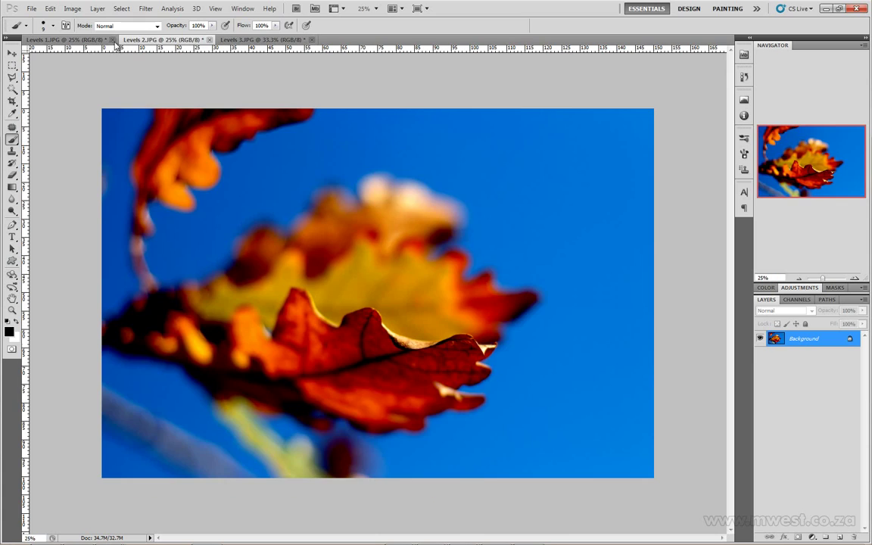
click(78, 40)
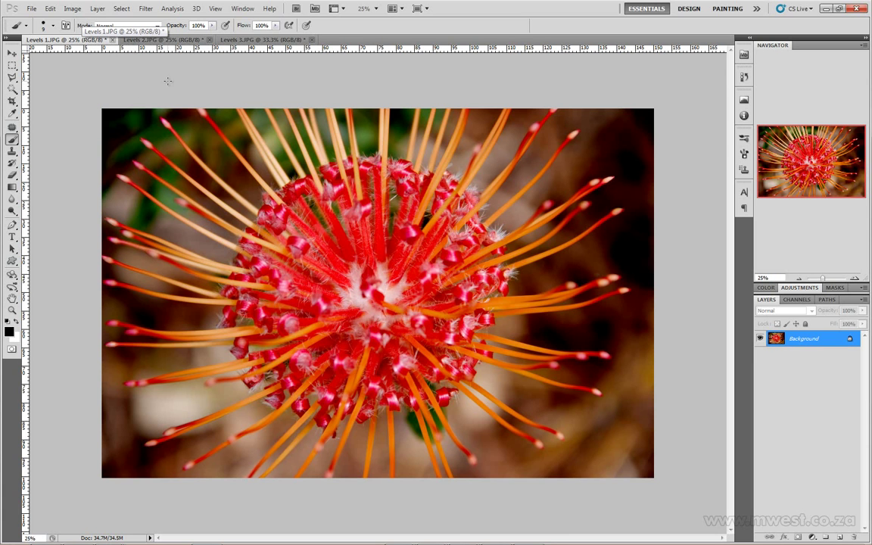